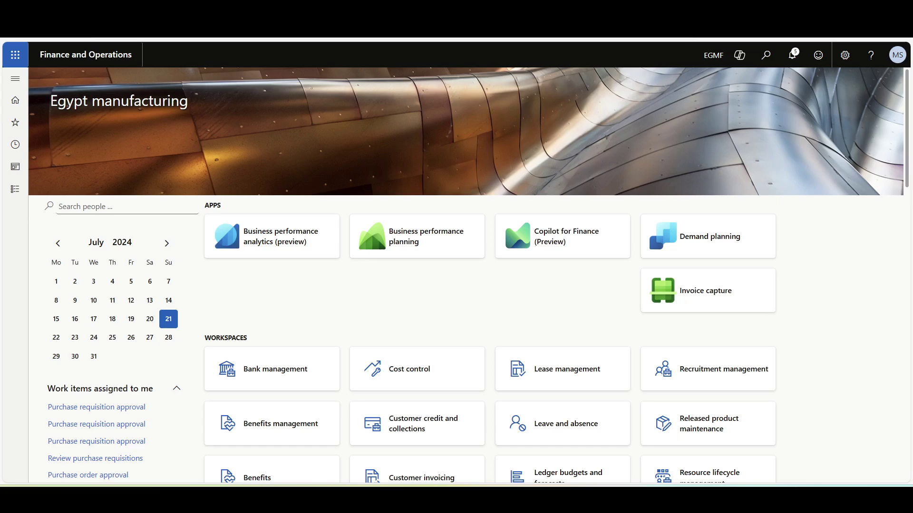
Open the Mobile device menu items setup in edit mode.
left_click(16, 78)
scroll(72, 356, "down", 5)
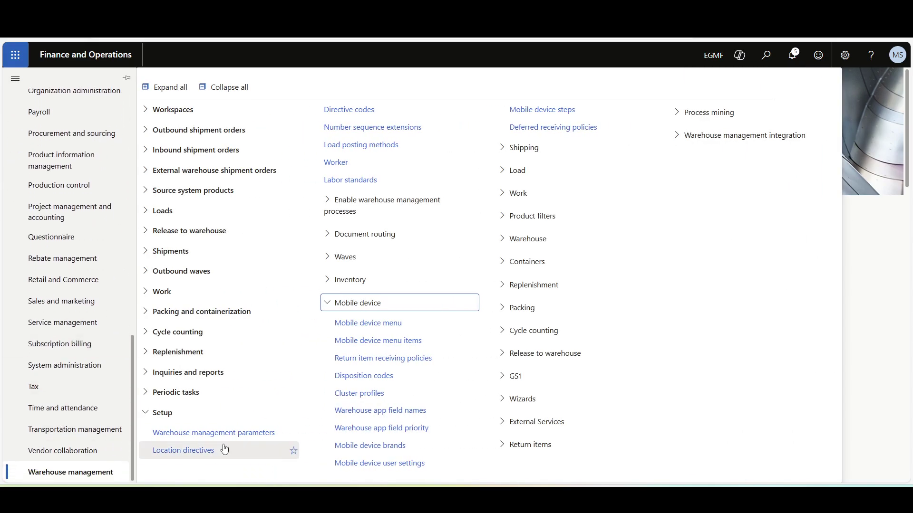
left_click(378, 342)
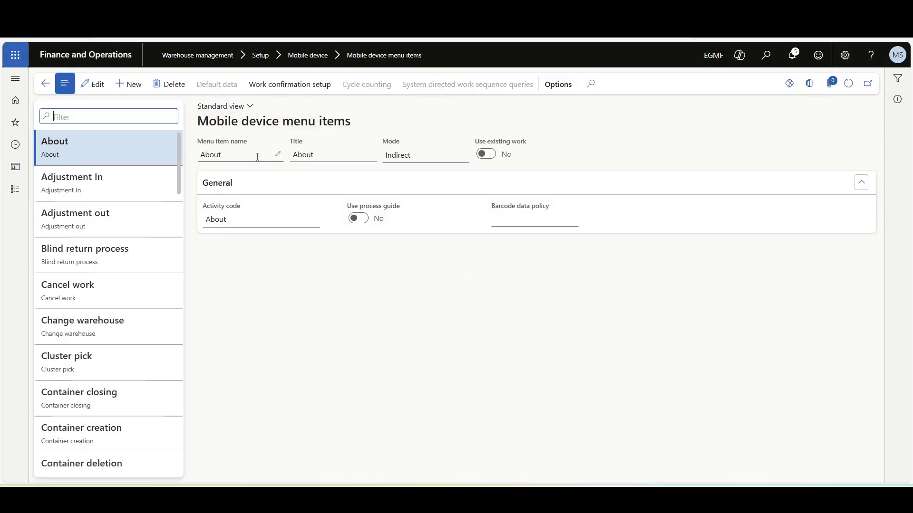
left_click(82, 89)
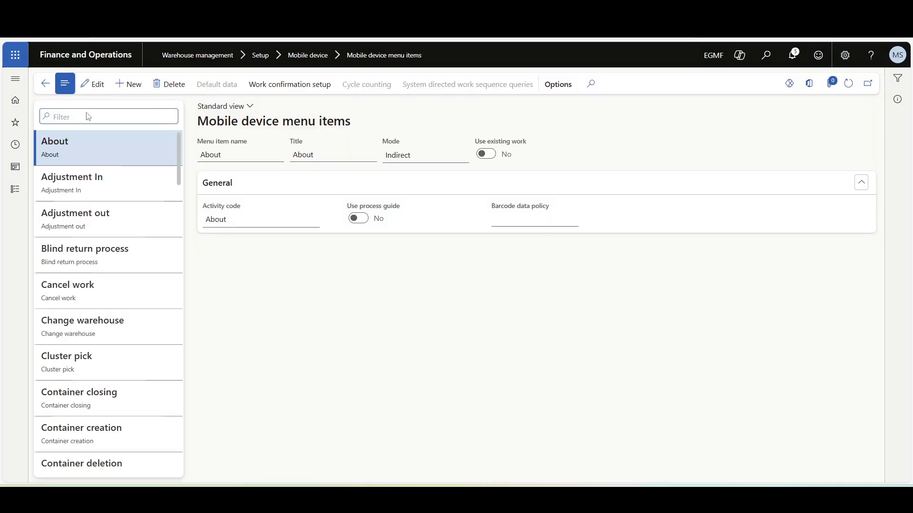
Create a new Indirect menu item with activity code Complete mixed license plate.
left_click(132, 84)
left_click(432, 153)
left_click(403, 189)
left_click(252, 218)
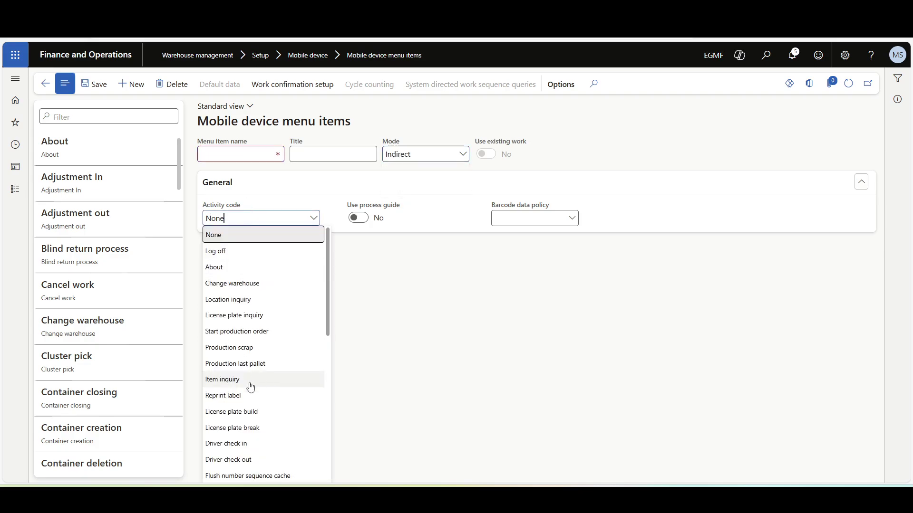
scroll(250, 387, "down", 10)
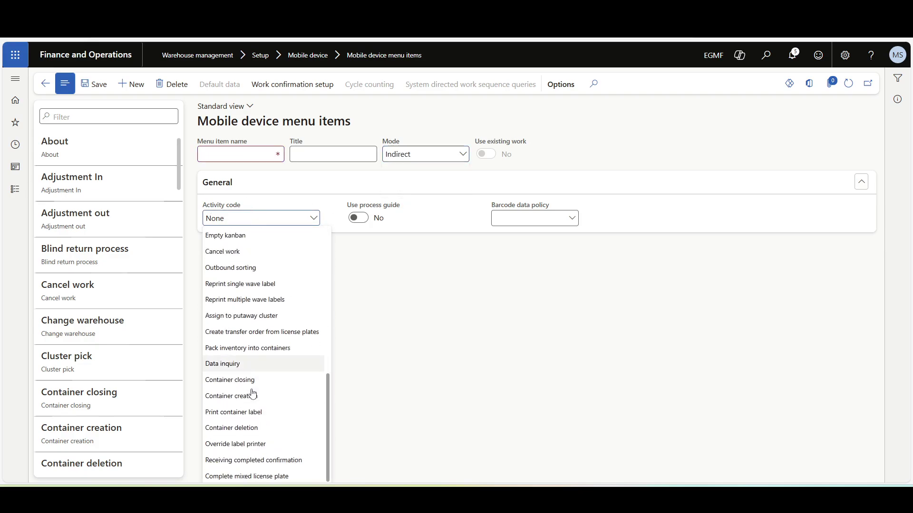
left_click(234, 476)
left_click(253, 218)
left_click(333, 192)
Name the new menu item 'MLP RECV' and save it.
left_click(250, 155)
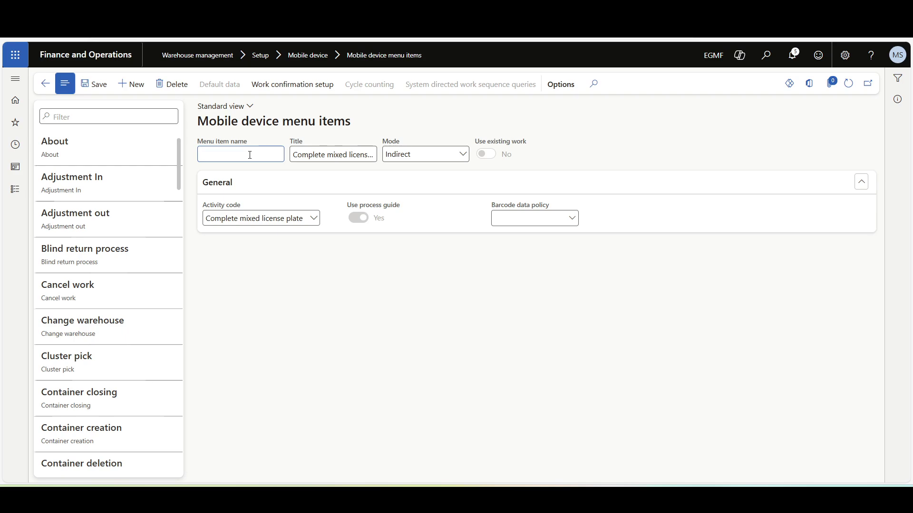
type("MLP RECV")
left_click(95, 86)
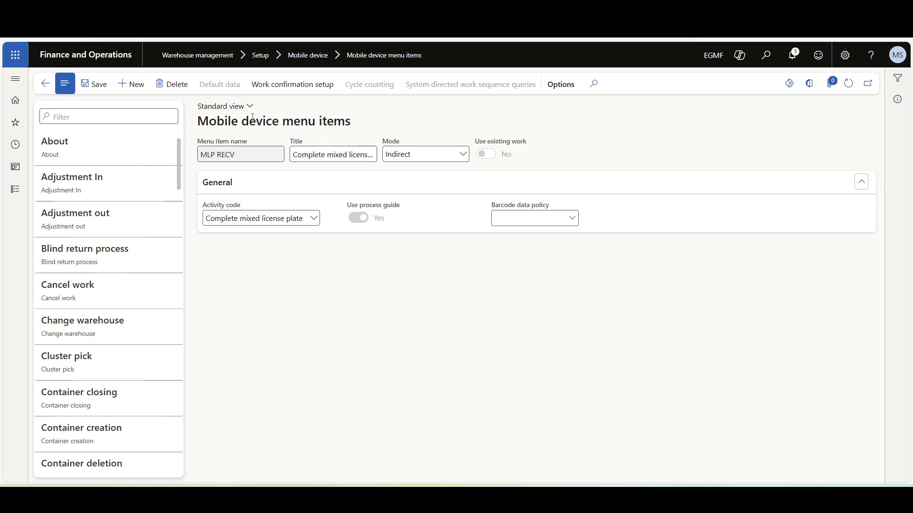
left_click(14, 79)
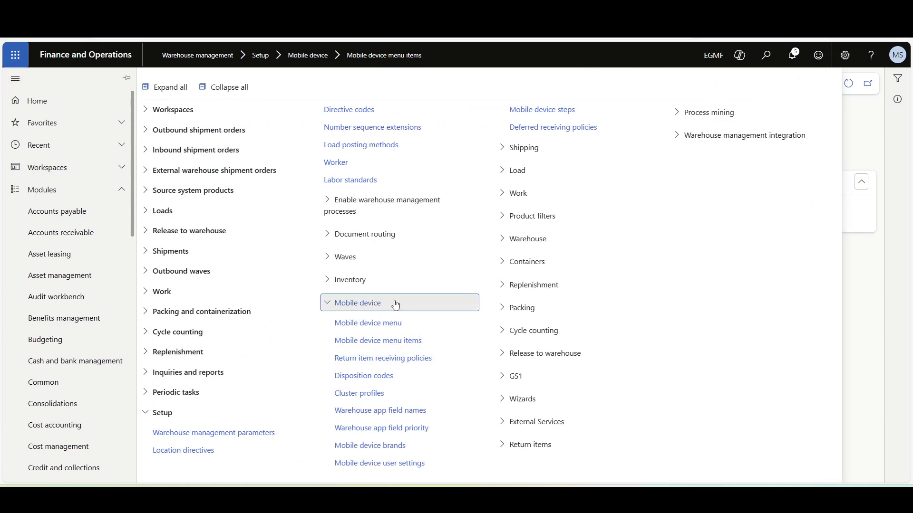
In Mobile device menus, move MLP RECV from the available items into the Inbound menu.
left_click(367, 324)
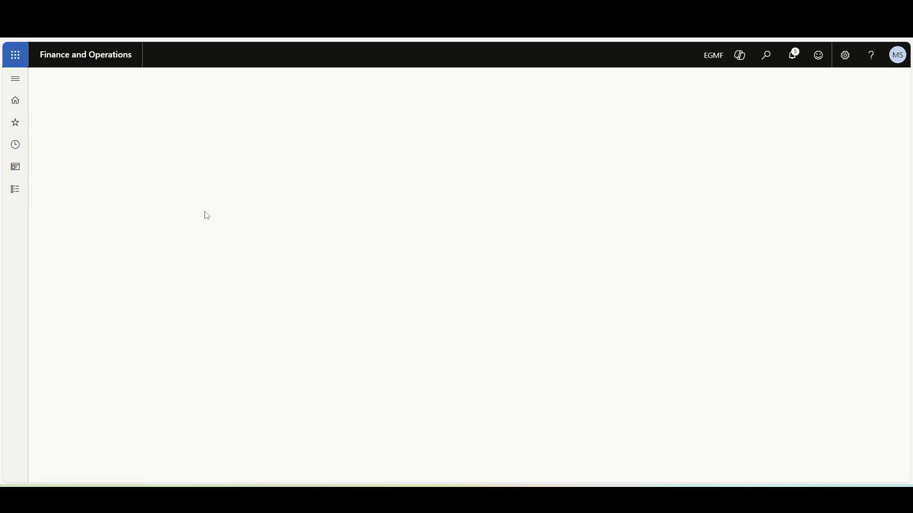
left_click(91, 84)
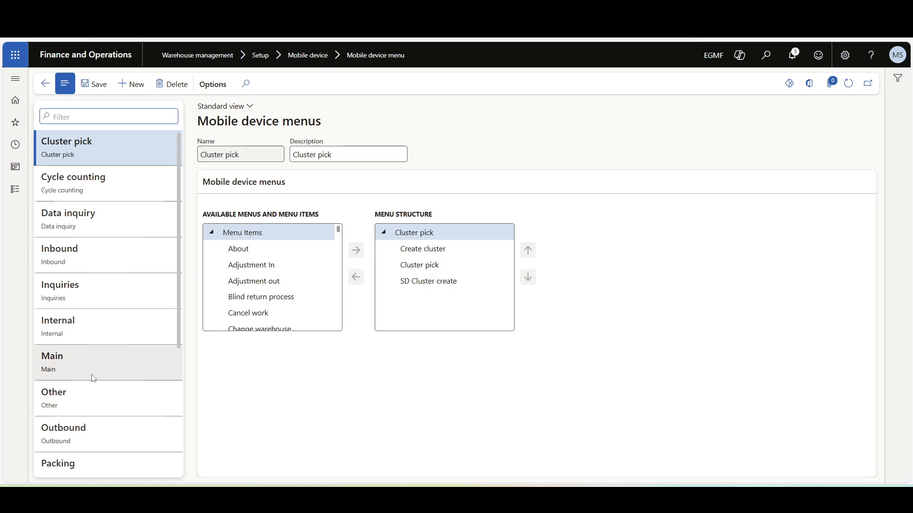
left_click(90, 260)
scroll(261, 279, "down", 1)
scroll(262, 278, "down", 3)
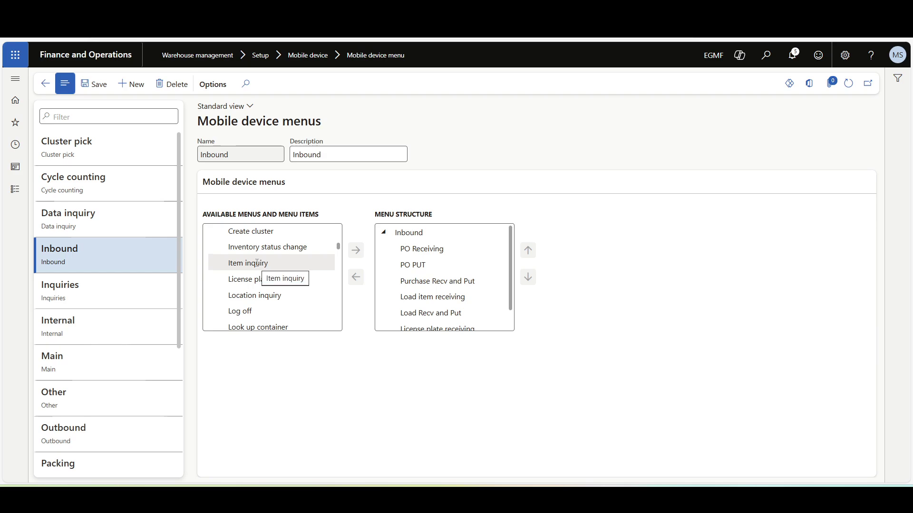
scroll(257, 276, "down", 6)
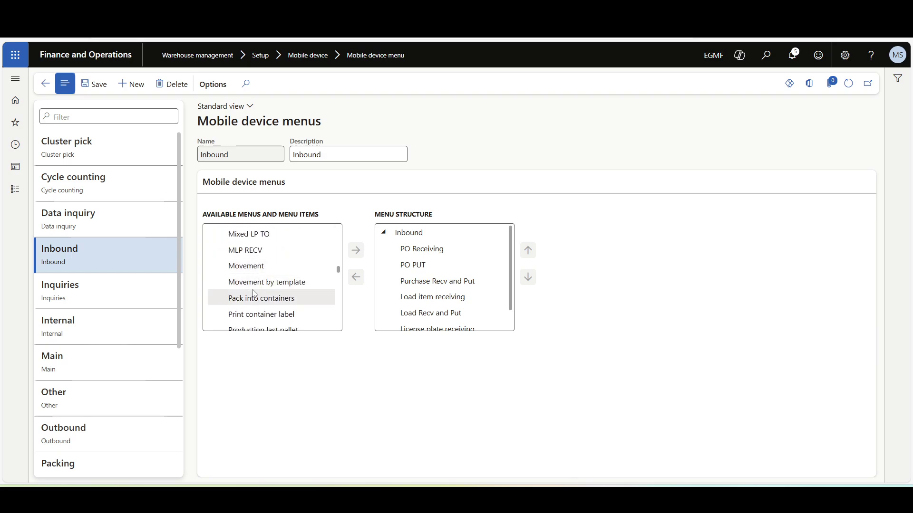
left_click(246, 250)
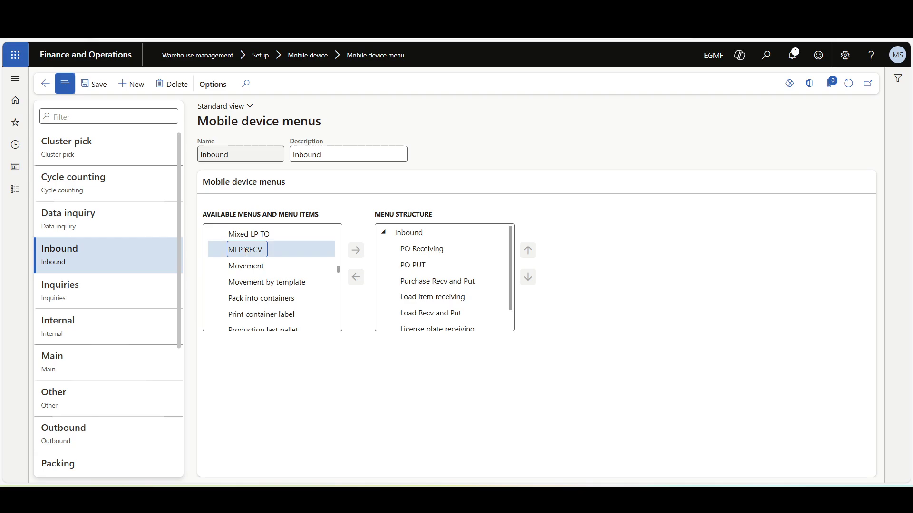
left_click(356, 250)
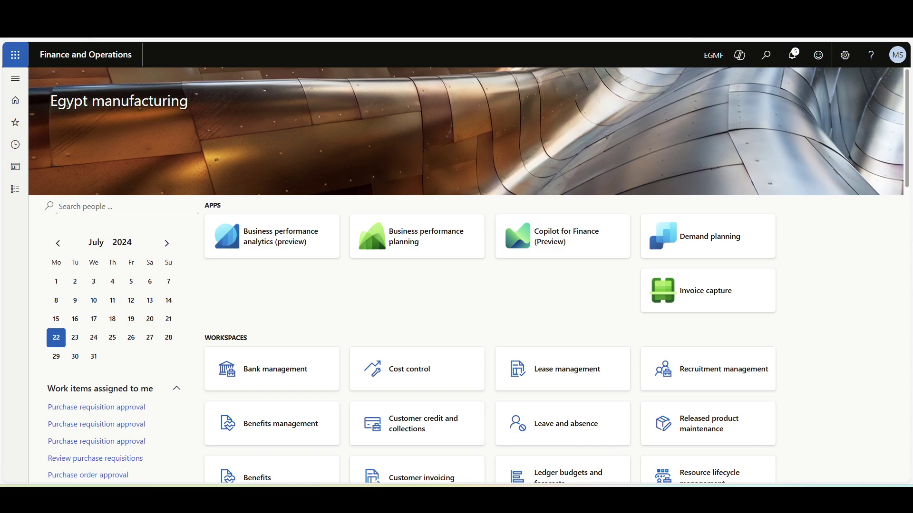
Open the Mixed license plate receiving inquiry for the PO-00078 plates and launch the Warehouse Management app.
left_click(15, 78)
scroll(87, 385, "down", 10)
scroll(87, 418, "down", 2)
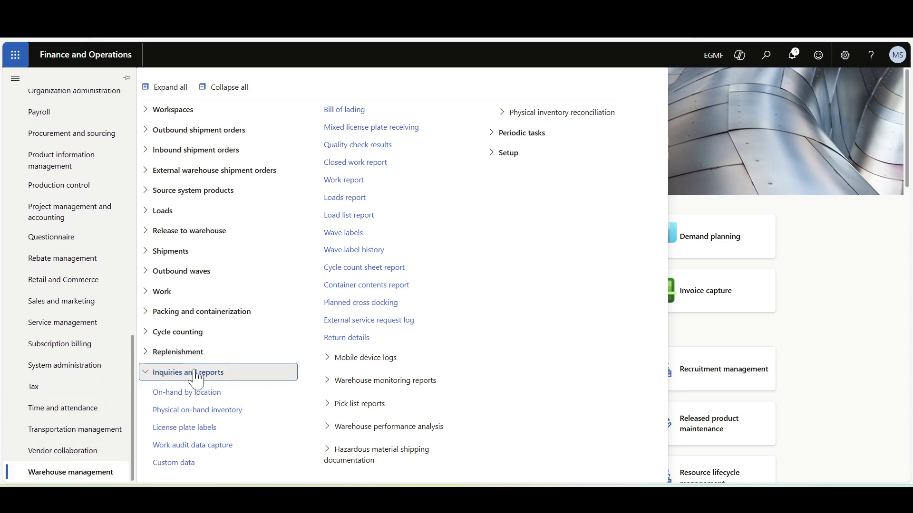
left_click(359, 133)
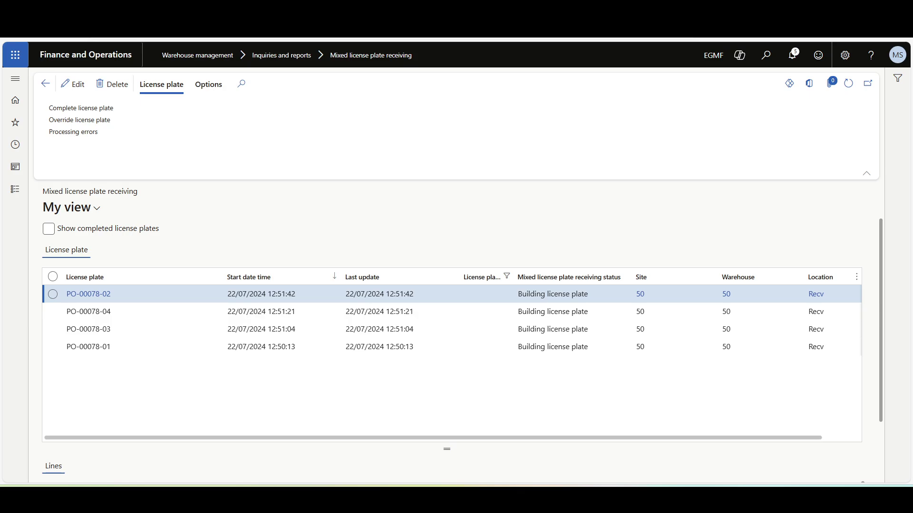
left_click(692, 433)
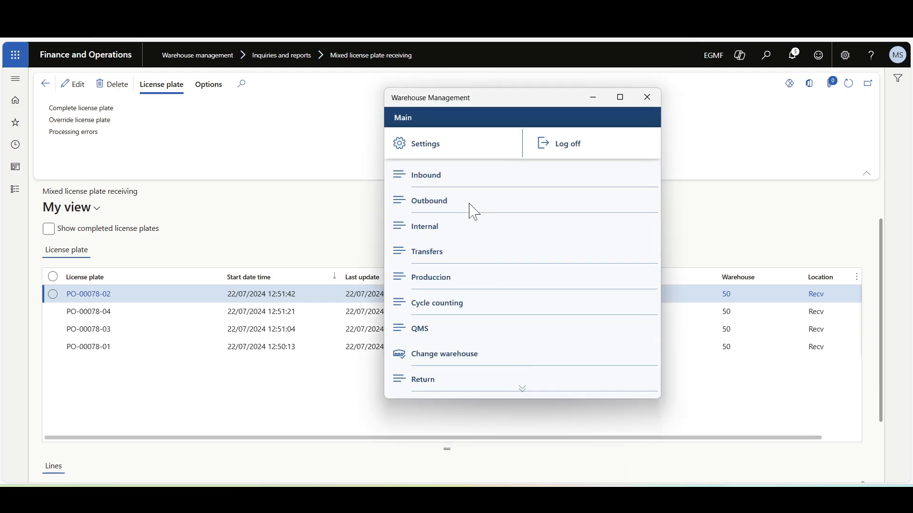
In the app, complete open mixed license plate PO-00078-01 from Inbound > Complete mixed license plate.
left_click(423, 176)
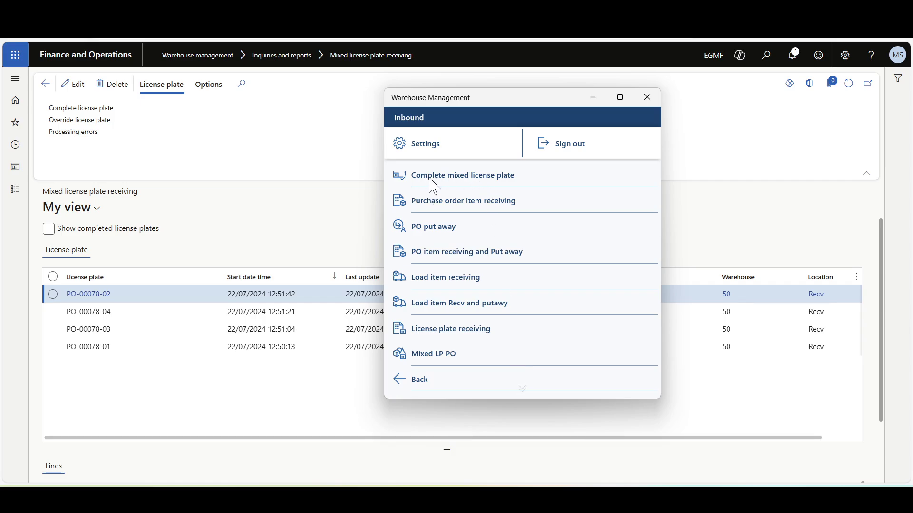
left_click(493, 186)
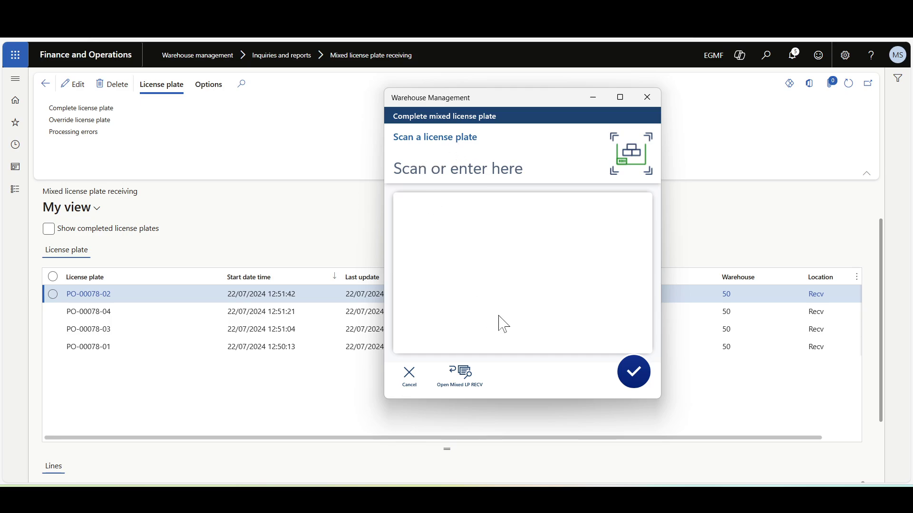
left_click(465, 381)
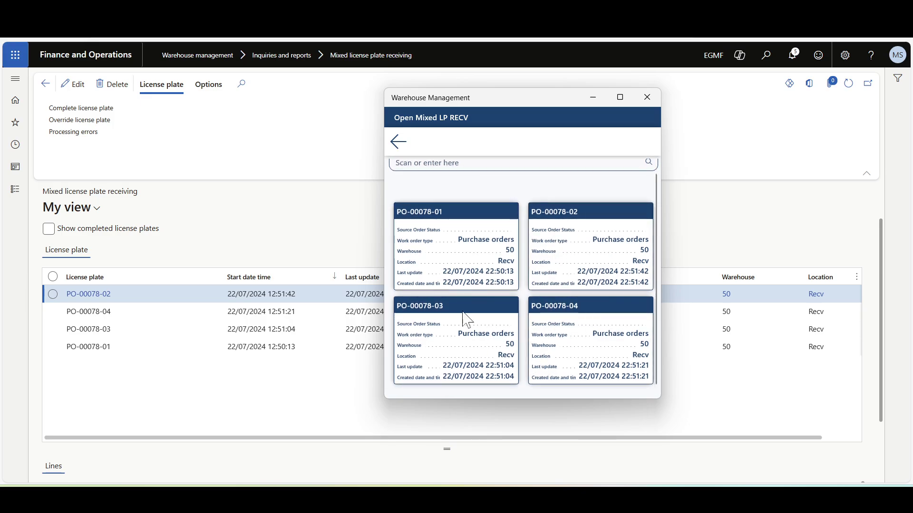
left_click(475, 232)
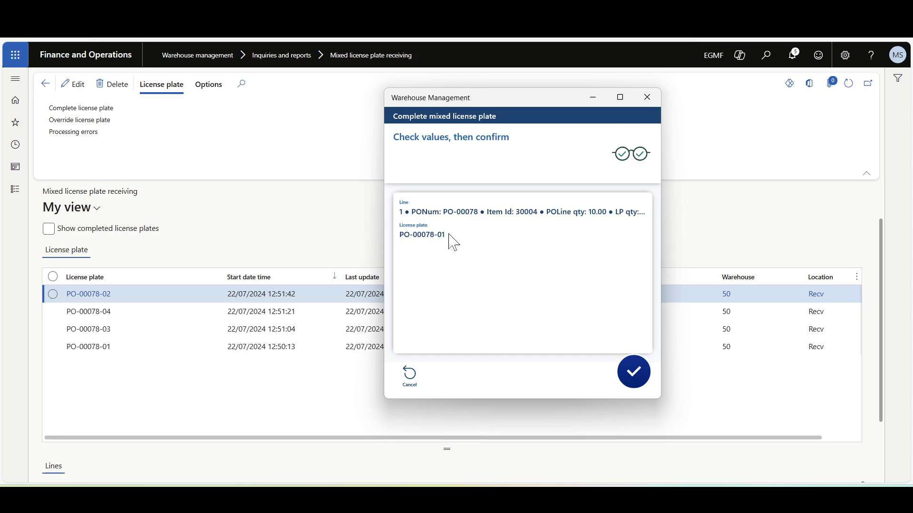
left_click(634, 372)
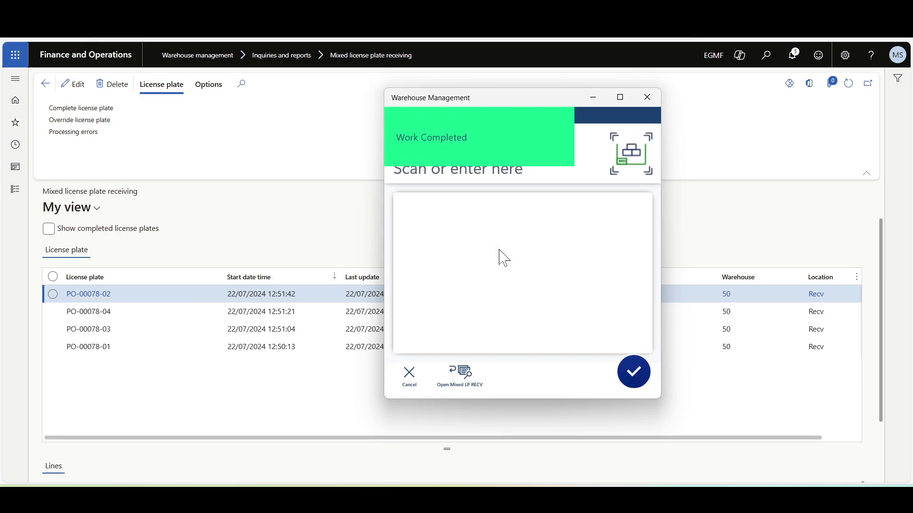
Refresh the inquiry with Show completed license plates ticked and select PO-00078-01.
left_click(833, 142)
left_click(848, 84)
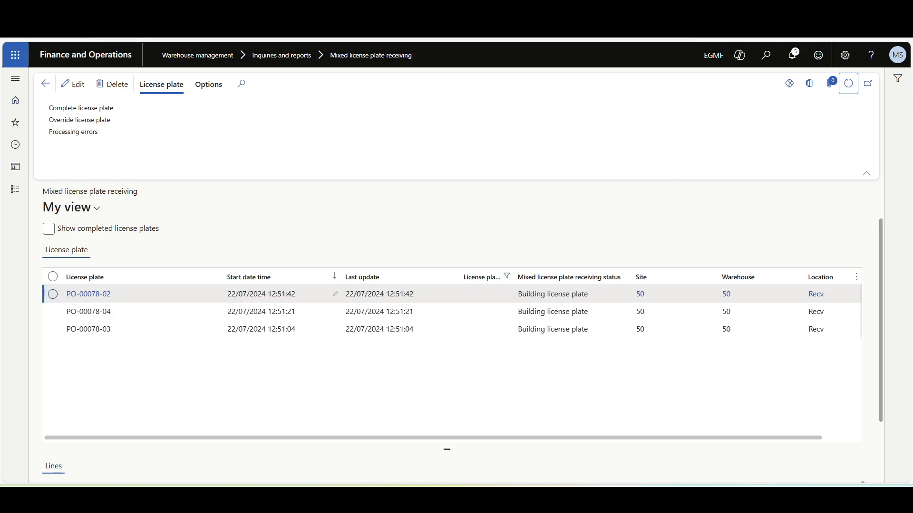
left_click(66, 232)
left_click(122, 347)
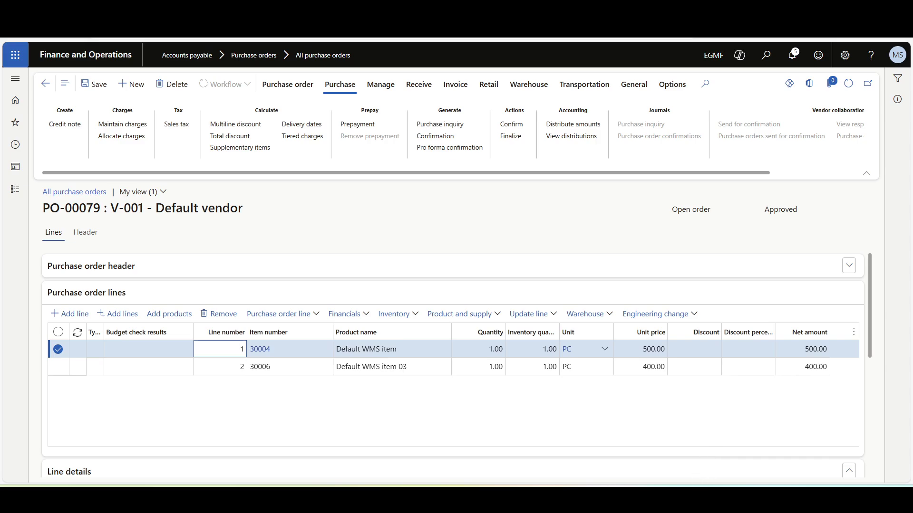
Switch to the Warehouse Management app and cancel back to its Inbound menu.
key("alt+Tab")
left_click(410, 375)
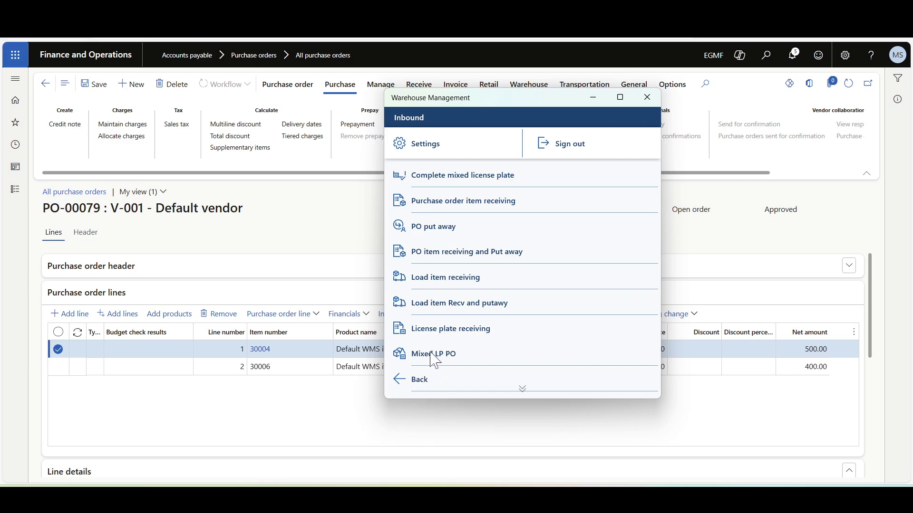
Start purchase order mixed license plate receiving with plate PO-00079-LP01 for order PO-00079.
left_click(435, 356)
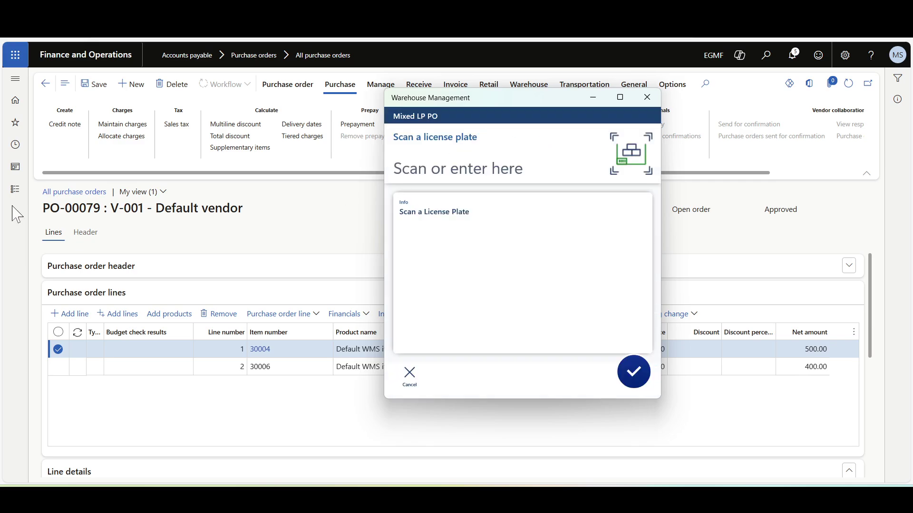
double_click(102, 210)
key("ctrl+c")
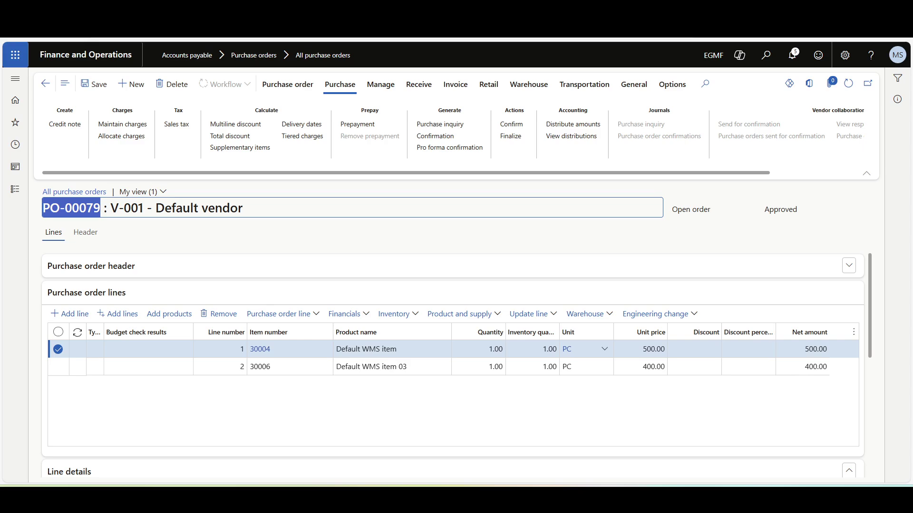
key("alt+Tab")
left_click(479, 159)
key("ctrl+v")
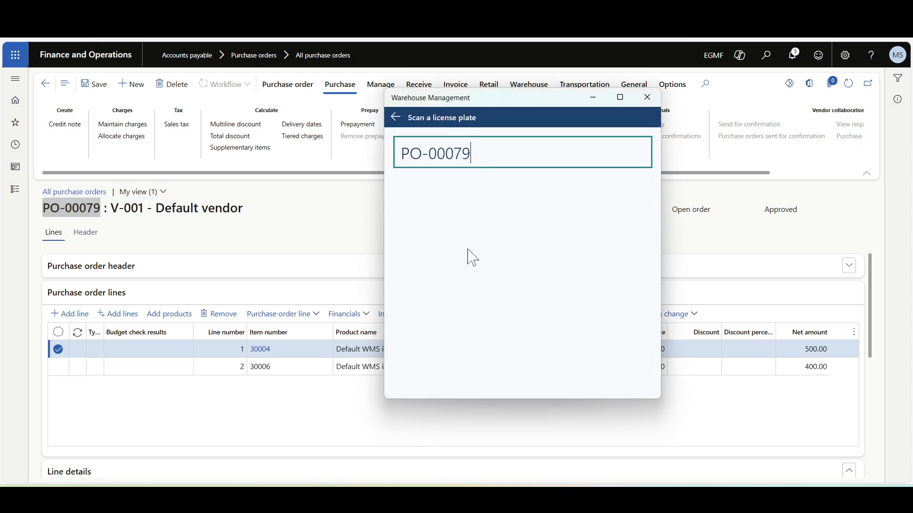
type("-LP01")
key("Return")
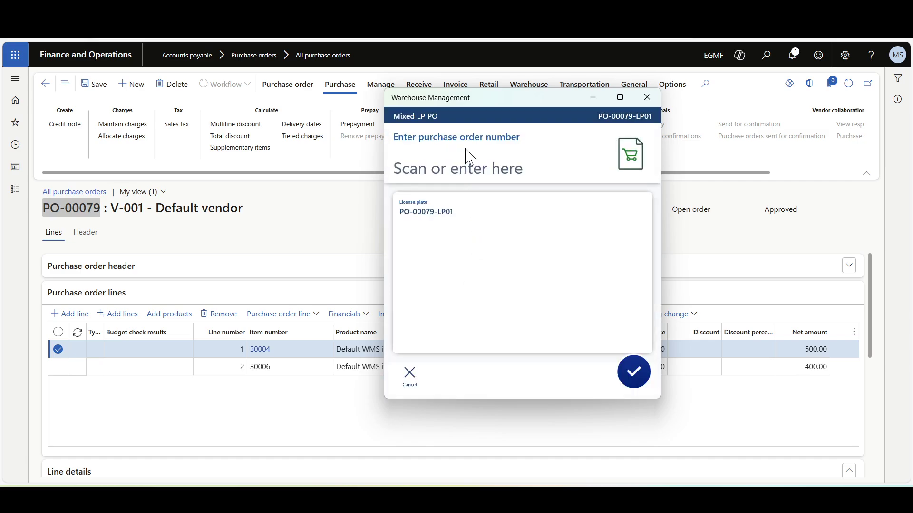
left_click(456, 145)
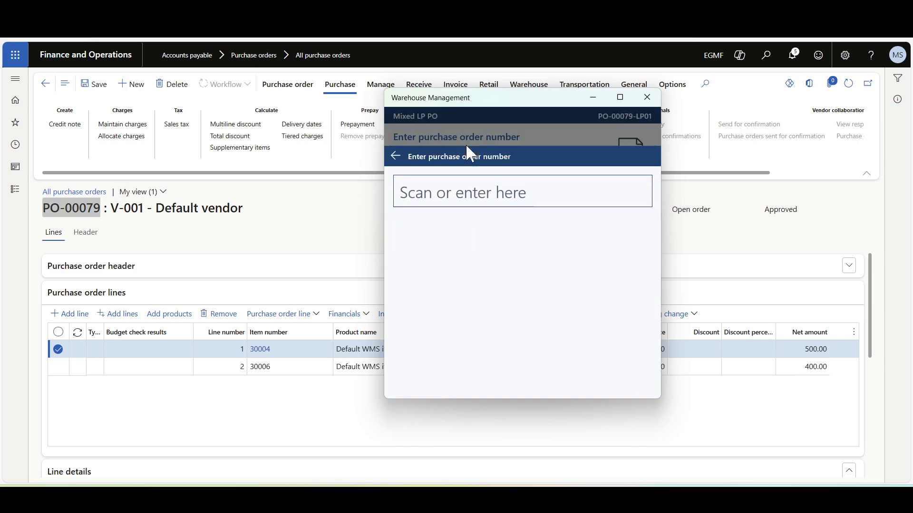
key("ctrl+v")
key("Return")
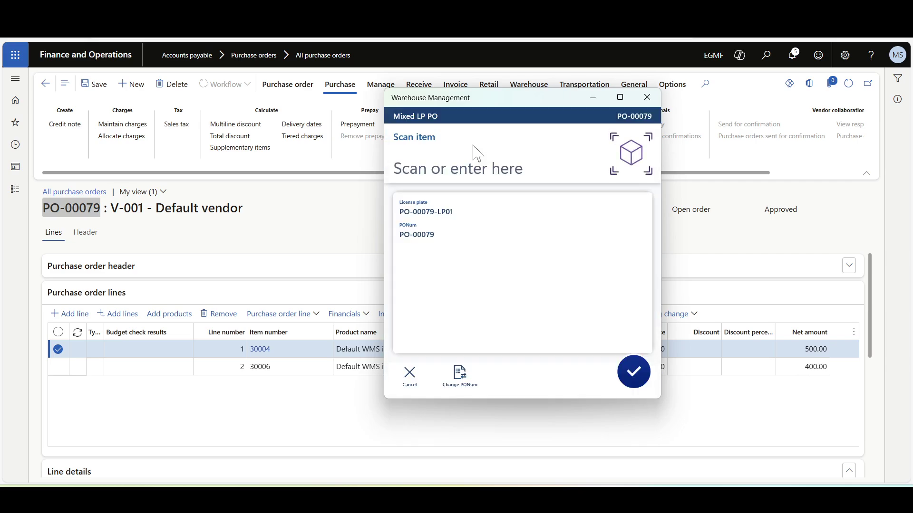
Receive items 30004 and 30006 at quantity 1 each onto the plate.
type("30004")
key("Return")
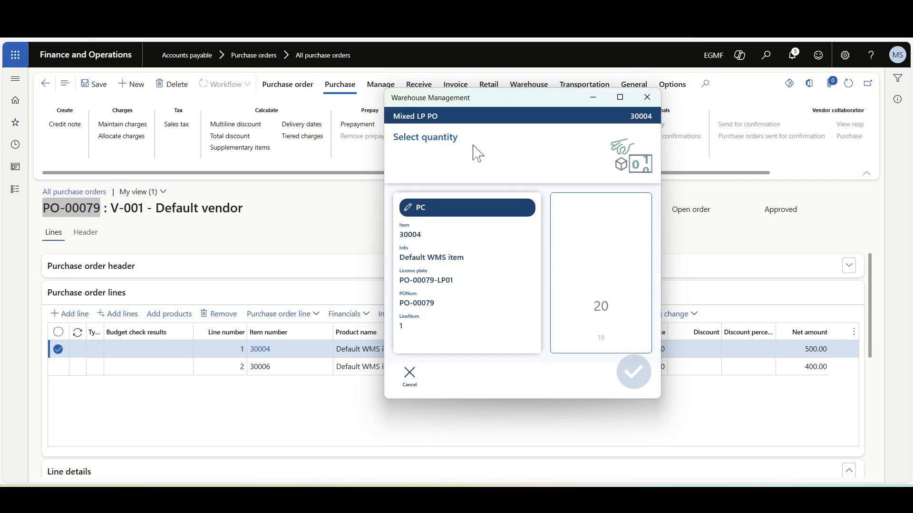
type("1")
key("Return")
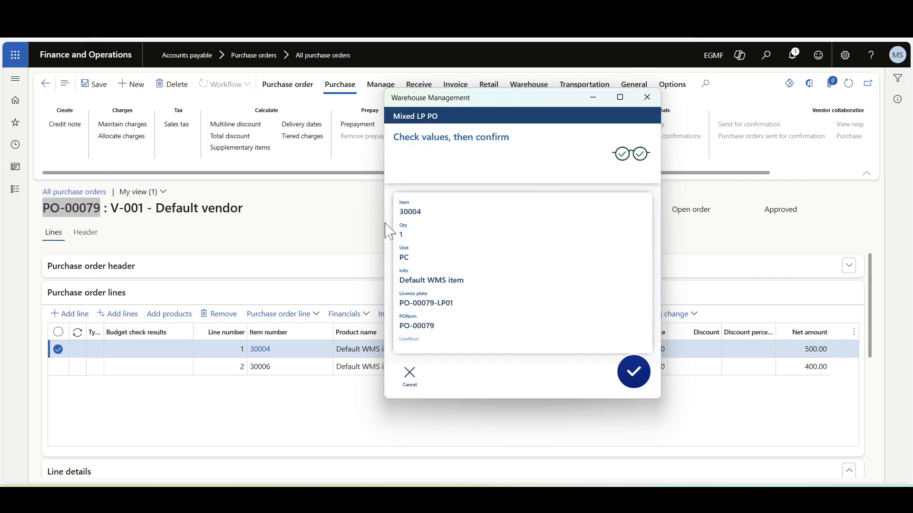
left_click(641, 374)
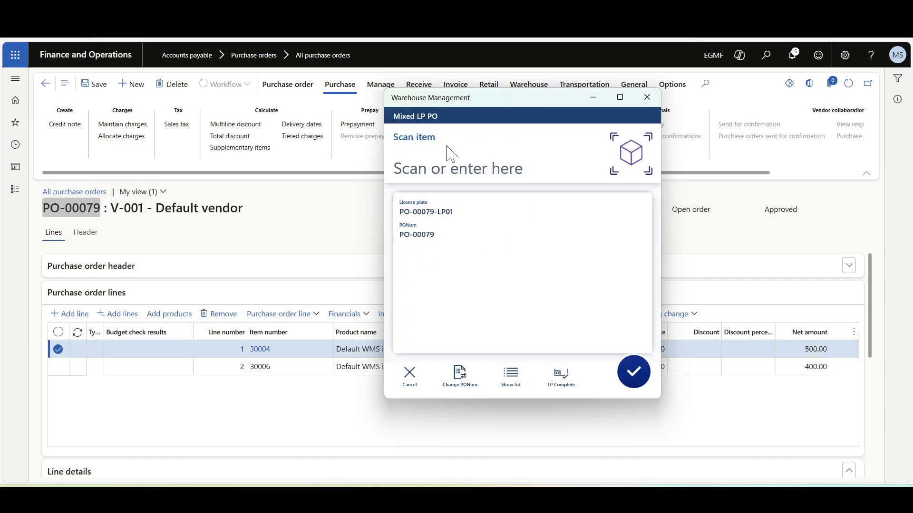
type("30006")
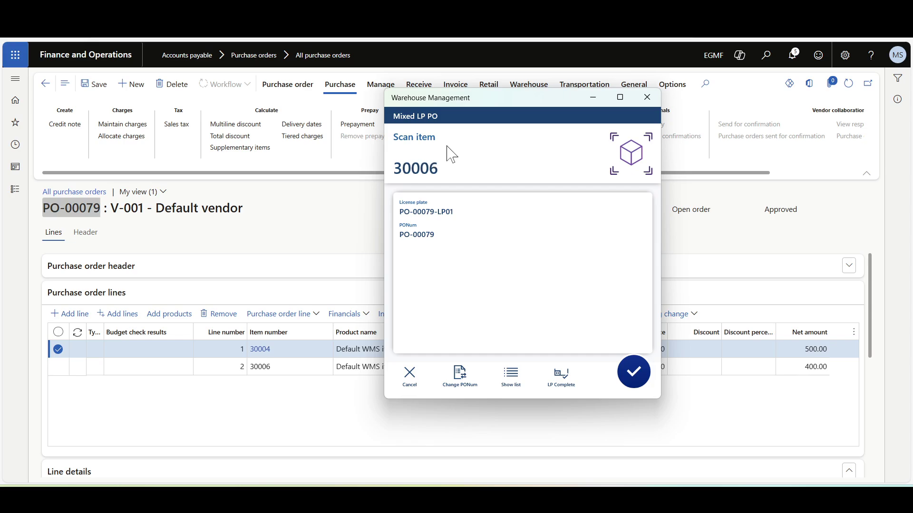
key("Return")
left_click(562, 261)
key("Return")
left_click(633, 372)
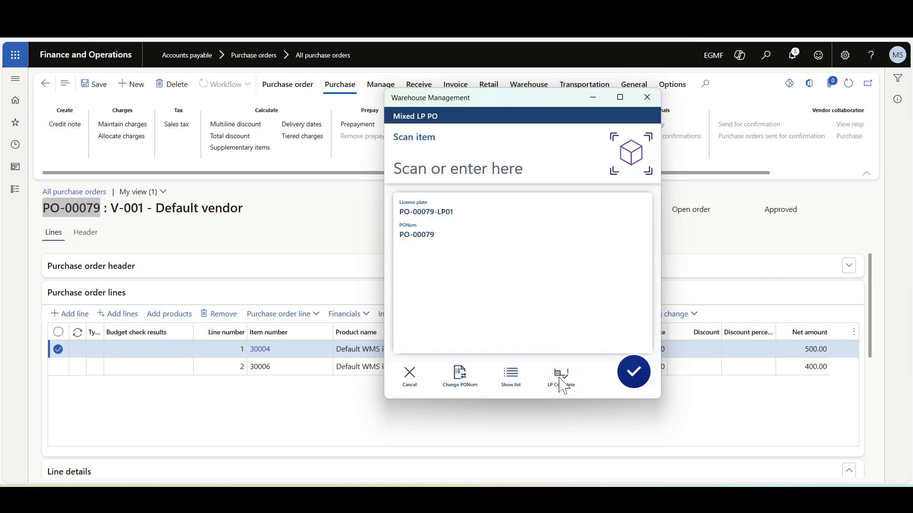
Complete license plate PO-00079-LP01 and confirm.
left_click(562, 378)
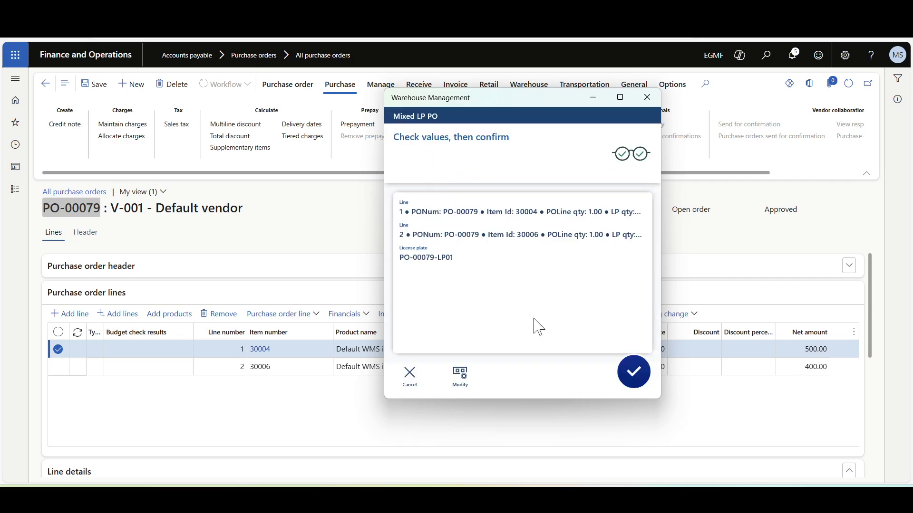
left_click(635, 385)
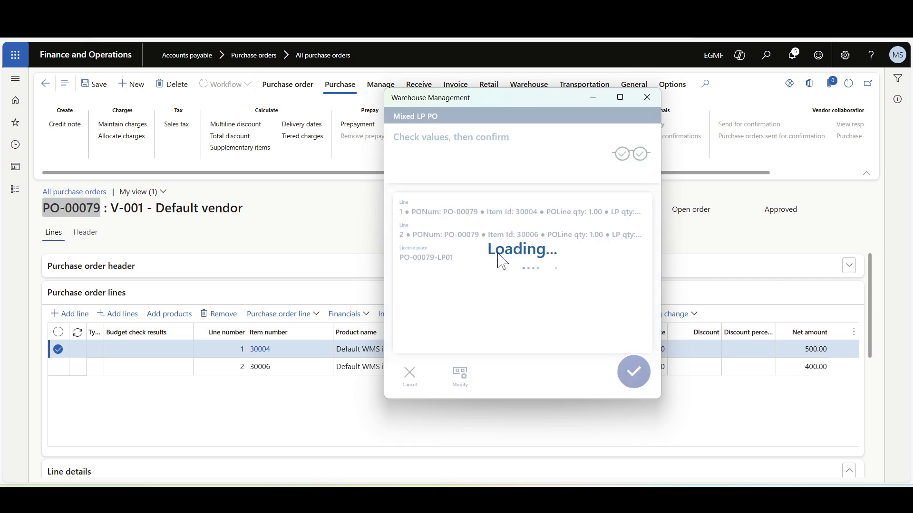
left_click(15, 78)
scroll(40, 354, "down", 15)
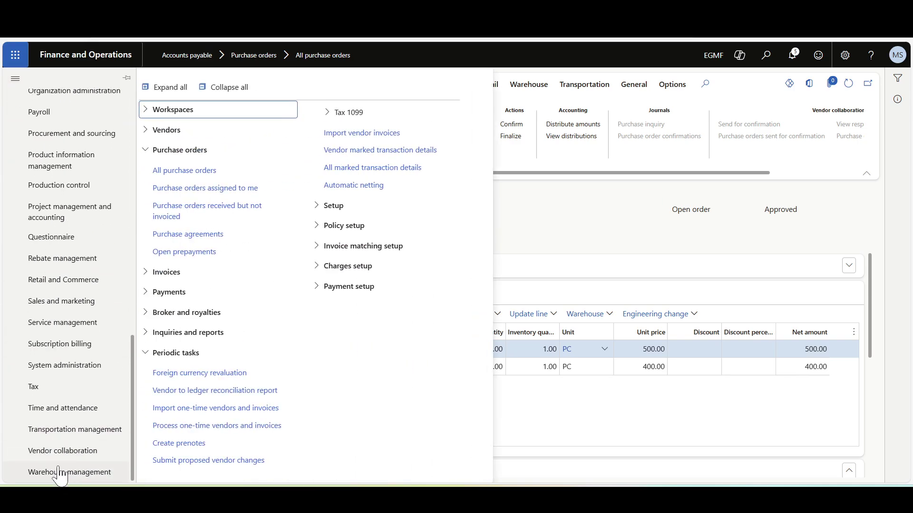
Open the Mixed license plate receiving inquiry with completed license plates shown.
left_click(61, 473)
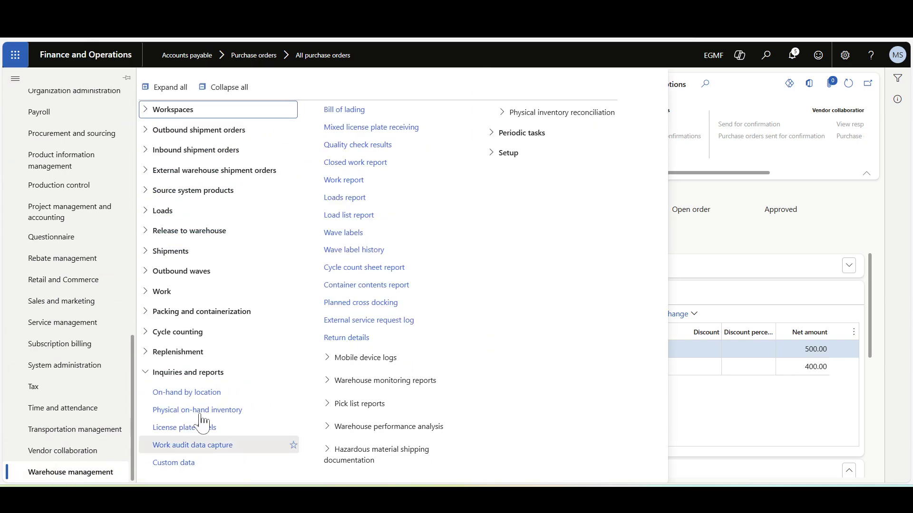
left_click(369, 128)
left_click(49, 229)
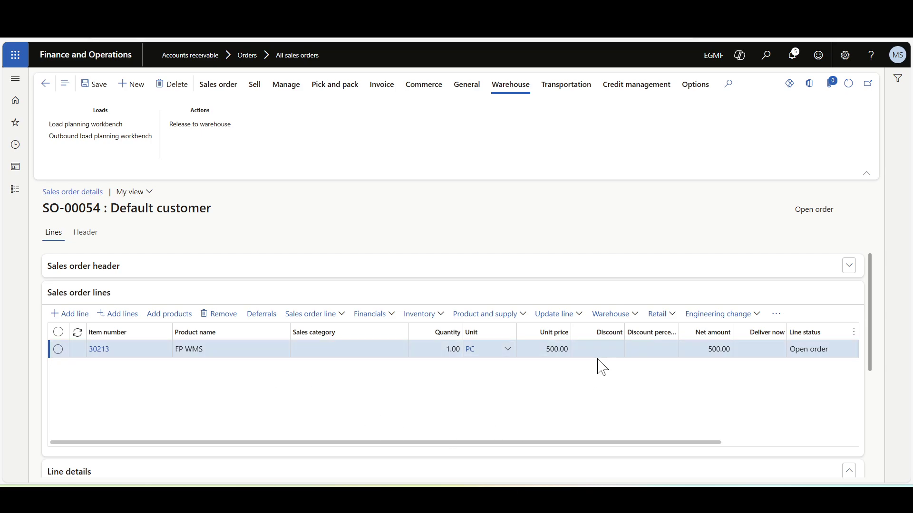
Open return WRT-00010 details from the SO-00054 line, copy its return ID, and switch to the app.
left_click(612, 314)
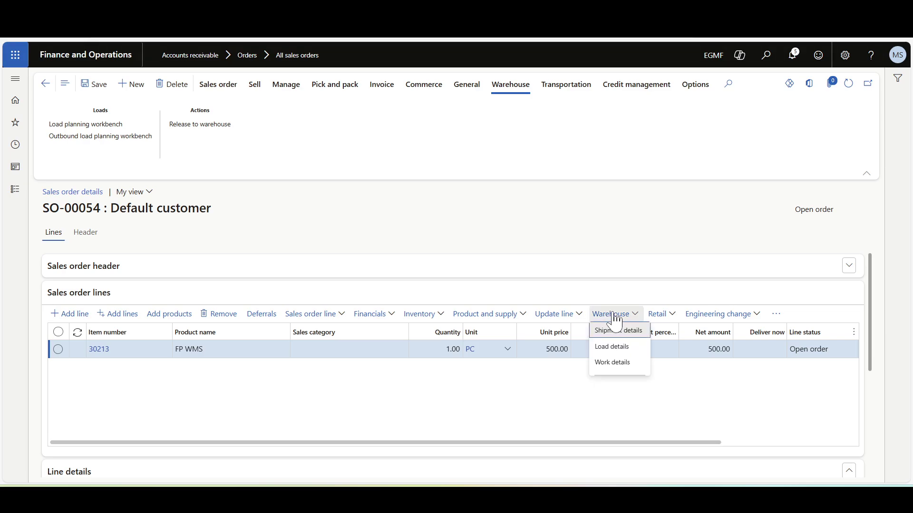
left_click(613, 363)
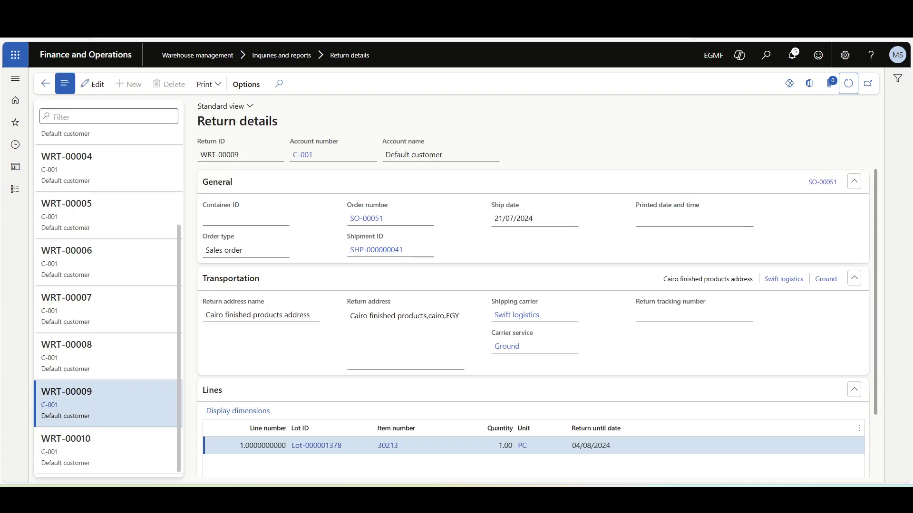
left_click(67, 438)
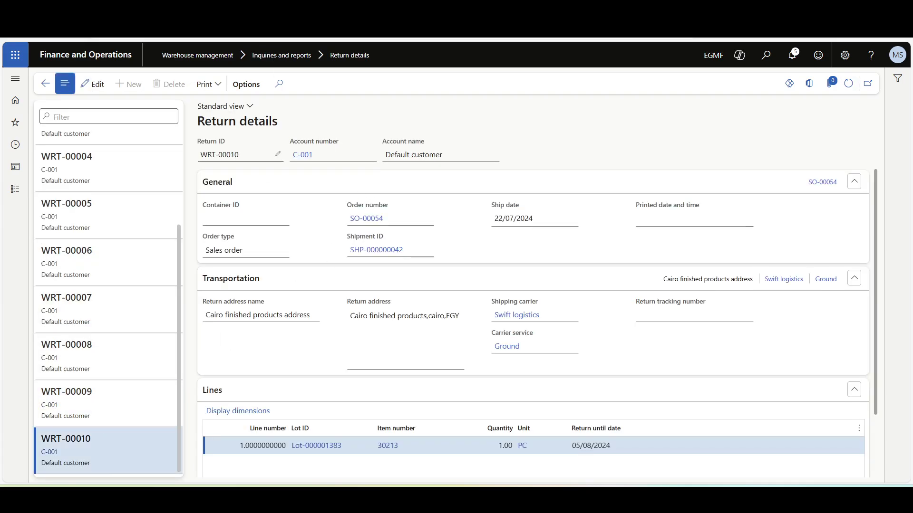
double_click(229, 155)
key("ctrl+a")
left_click(422, 126)
key("alt+Tab")
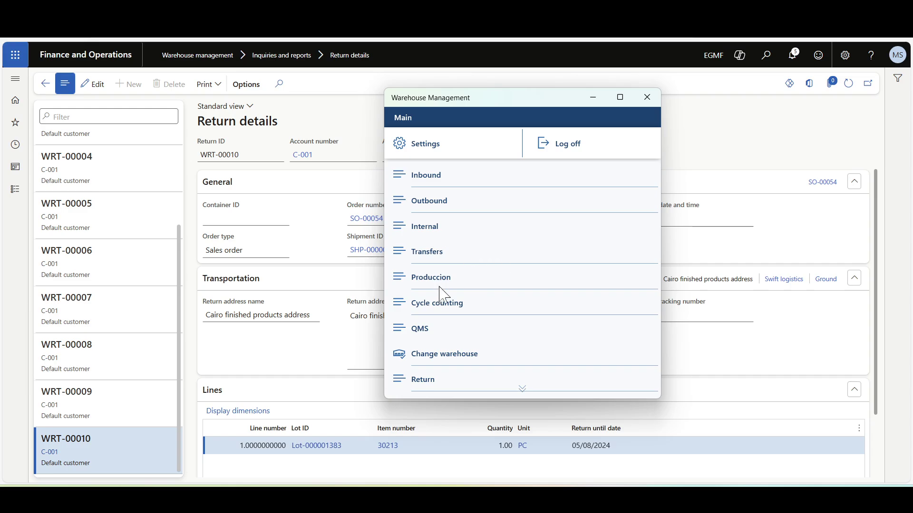
Start Return details receiving in the app and enter return ID WRT-00010.
scroll(455, 323, "down", 3)
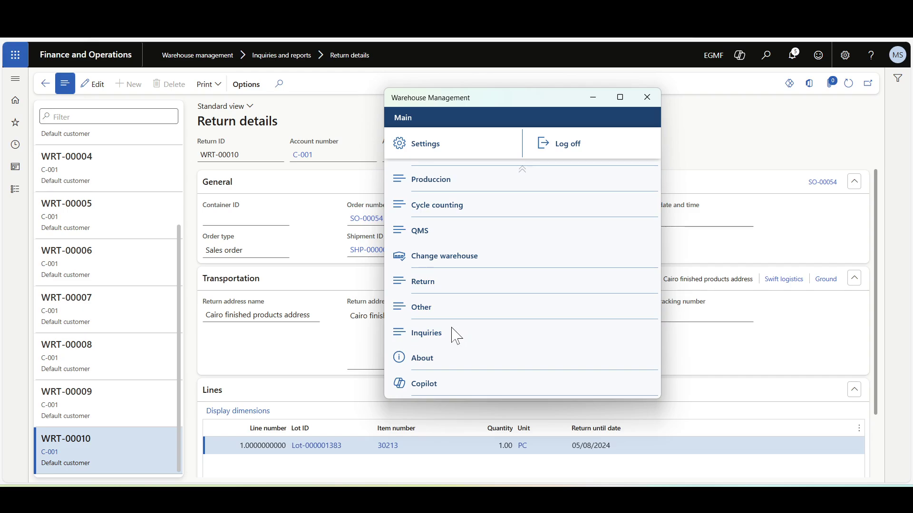
left_click(425, 281)
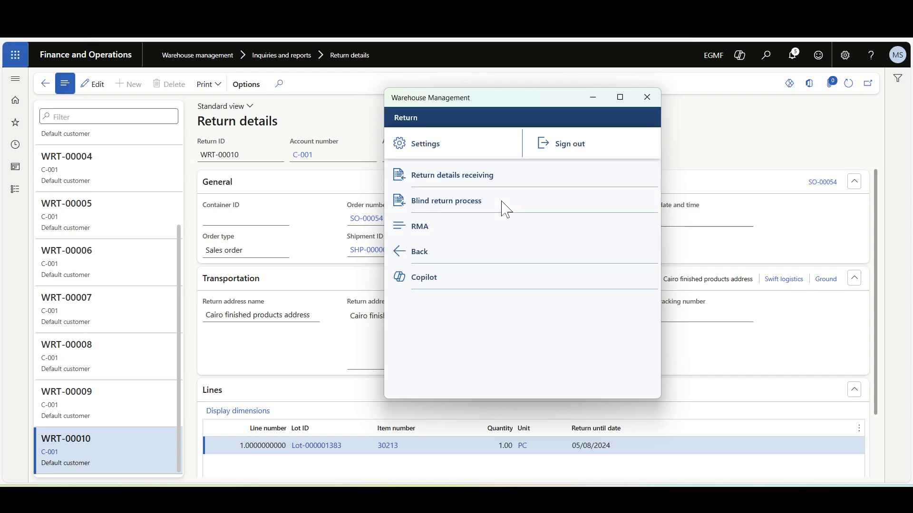
left_click(444, 180)
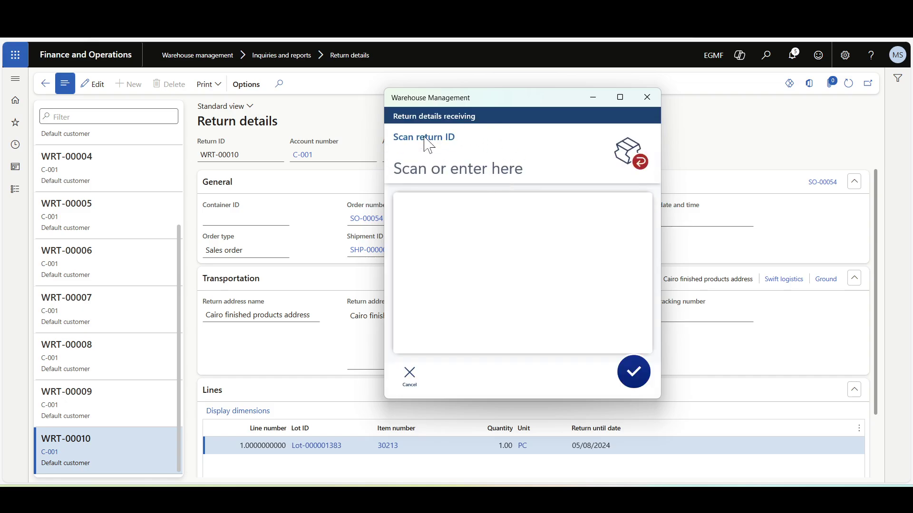
left_click(485, 143)
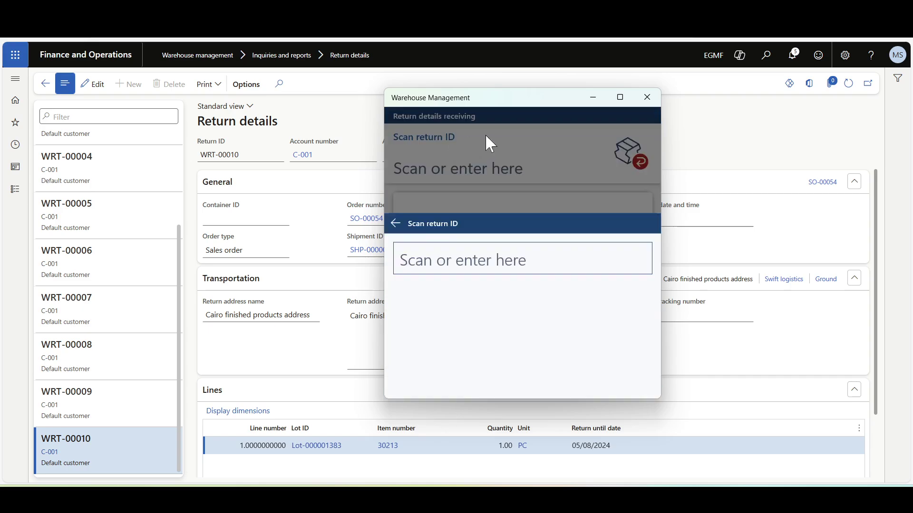
type("WRT-00010")
key("Return")
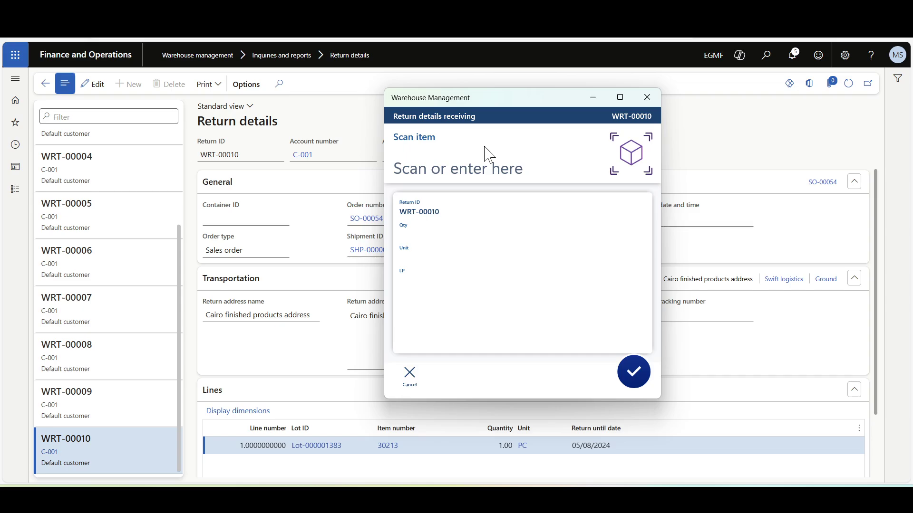
Receive item 30213 at quantity 1 onto the proposed plate, completing it with disposition RMA Return.
type("3")
key("Return")
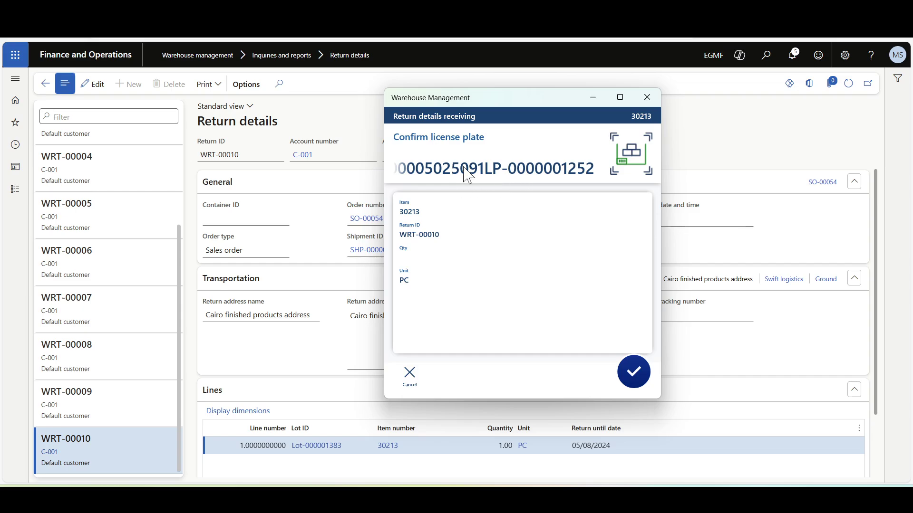
left_click(634, 371)
type("1")
key("Return")
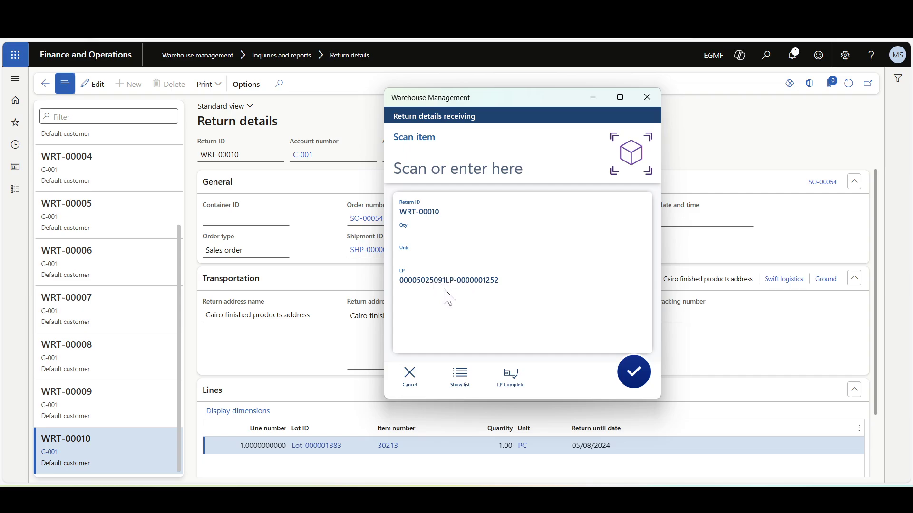
left_click(516, 389)
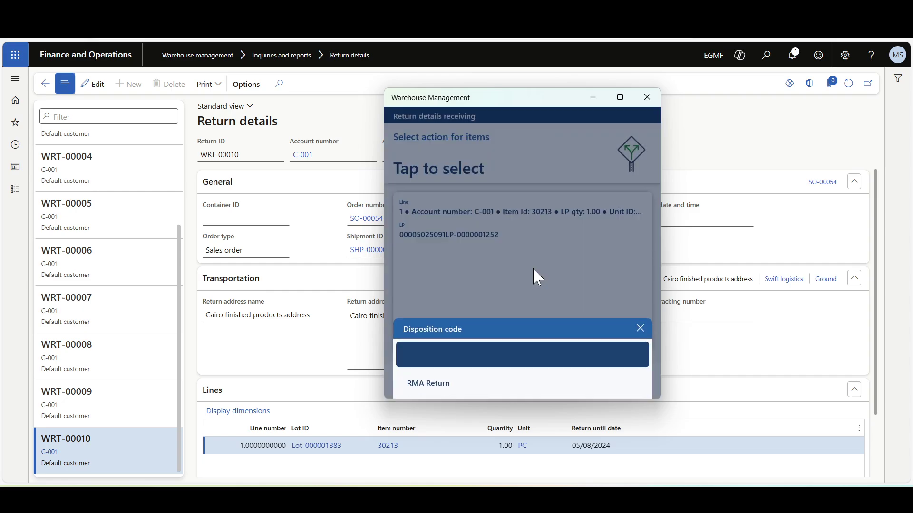
left_click(427, 384)
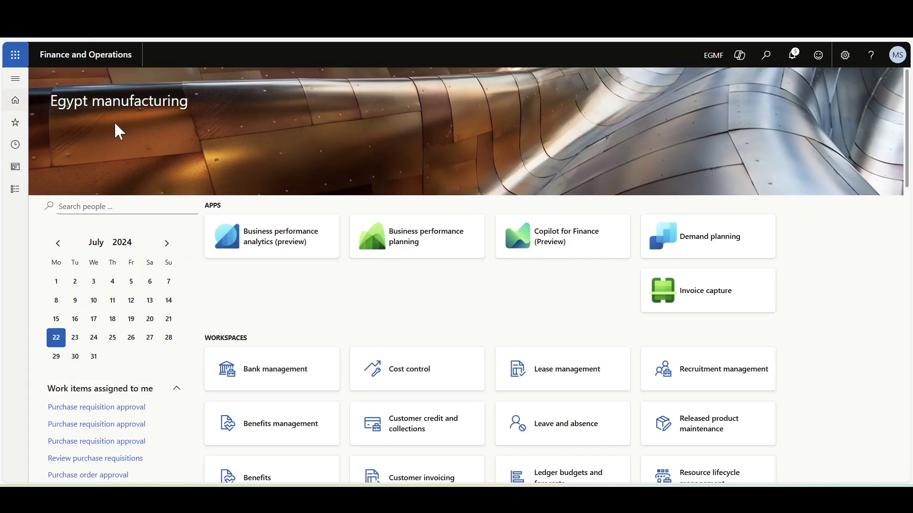
Open Warehouse management > Inquiries and reports > Mixed license plate receiving and enable Show completed license plates.
scroll(57, 418, "down", 12)
left_click(15, 78)
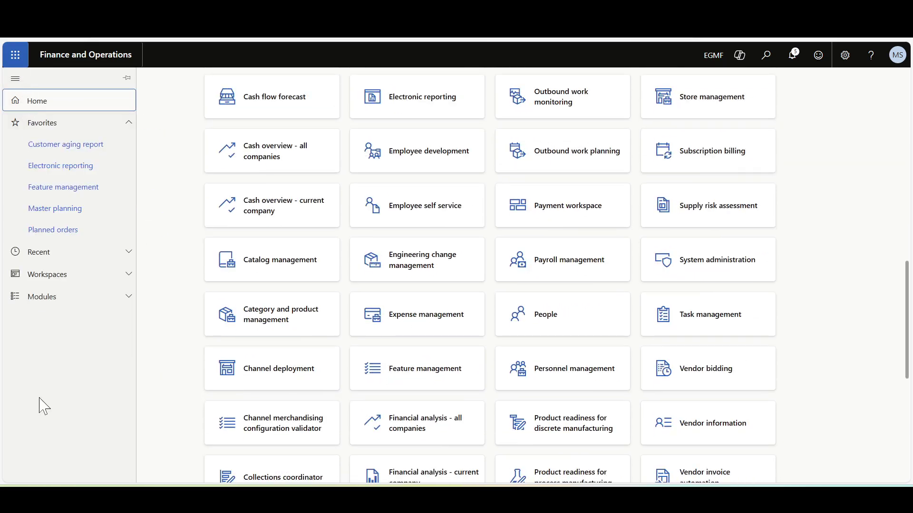
left_click(56, 296)
scroll(61, 357, "down", 10)
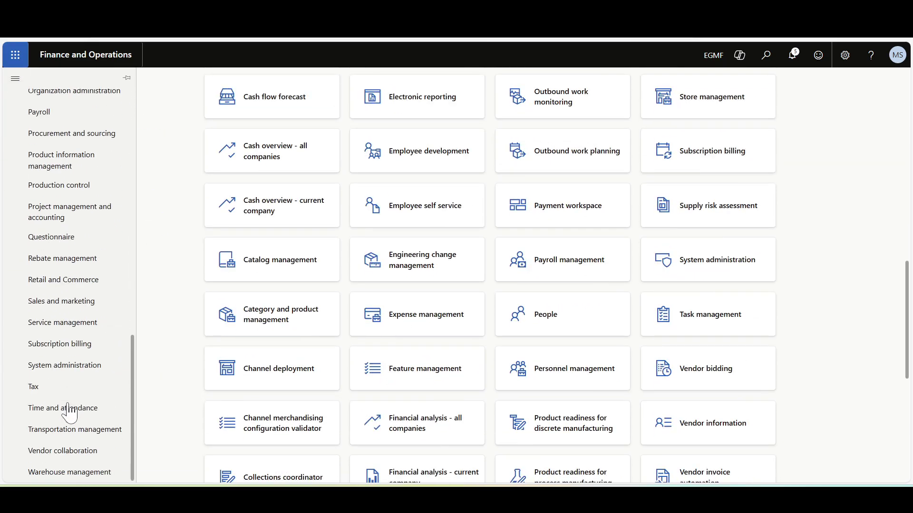
left_click(77, 474)
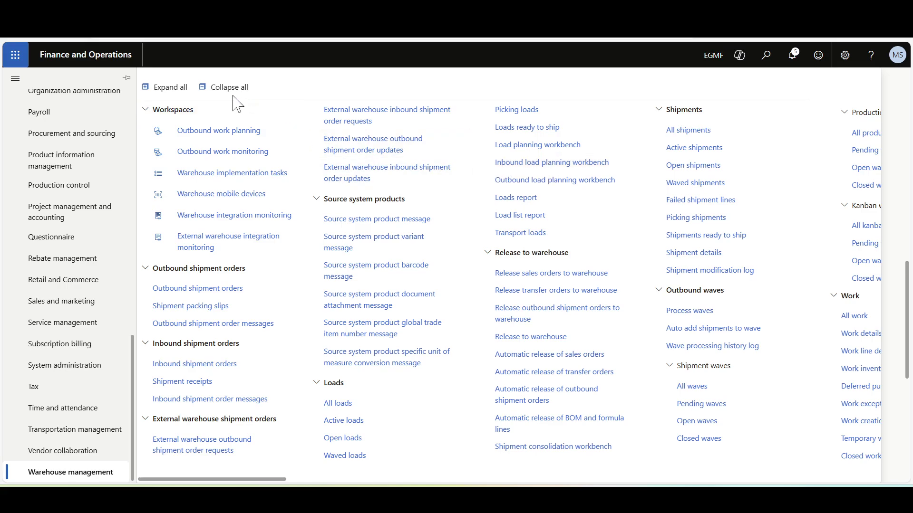
left_click(229, 88)
left_click(218, 372)
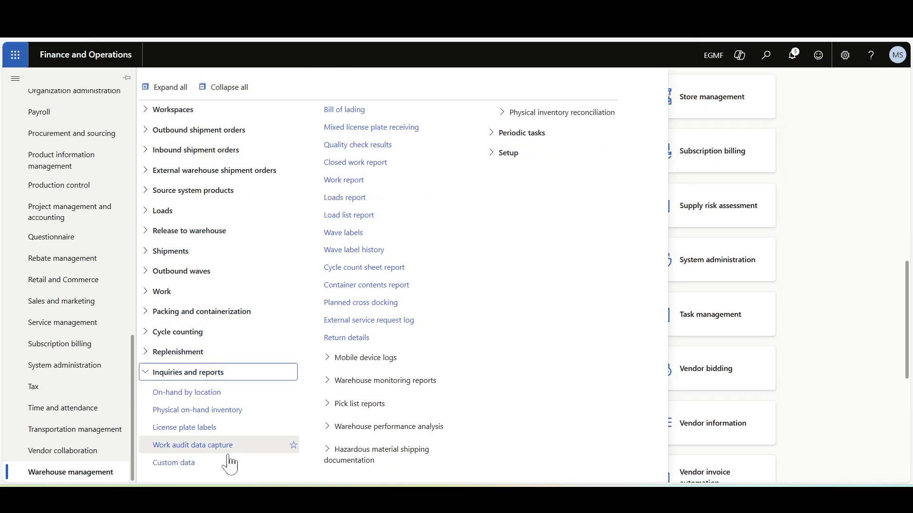
left_click(357, 127)
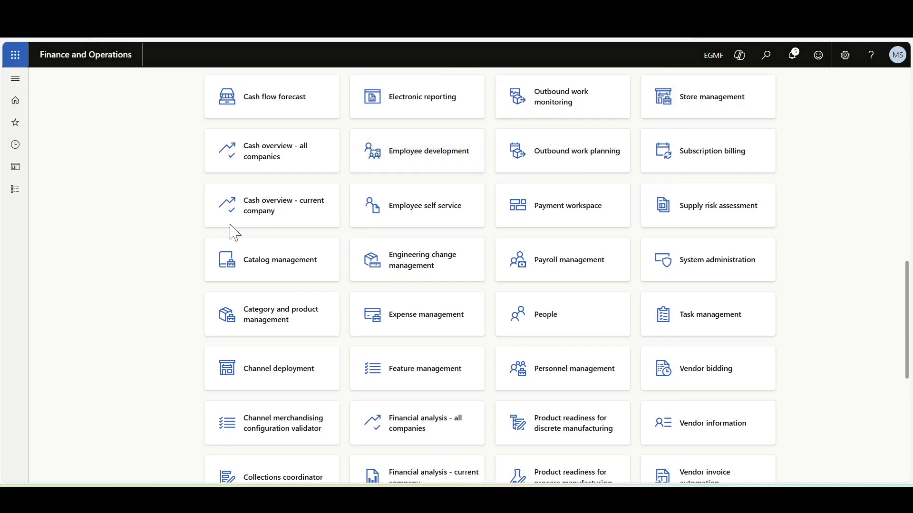
left_click(49, 229)
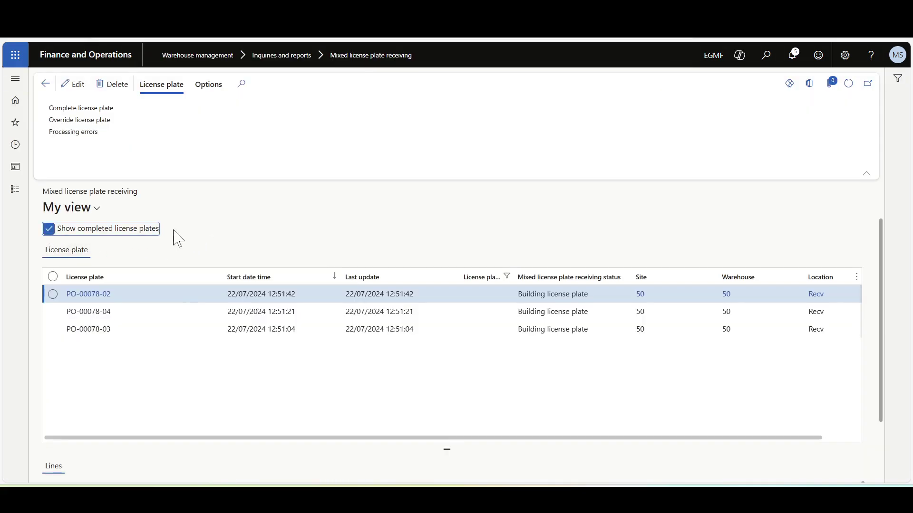